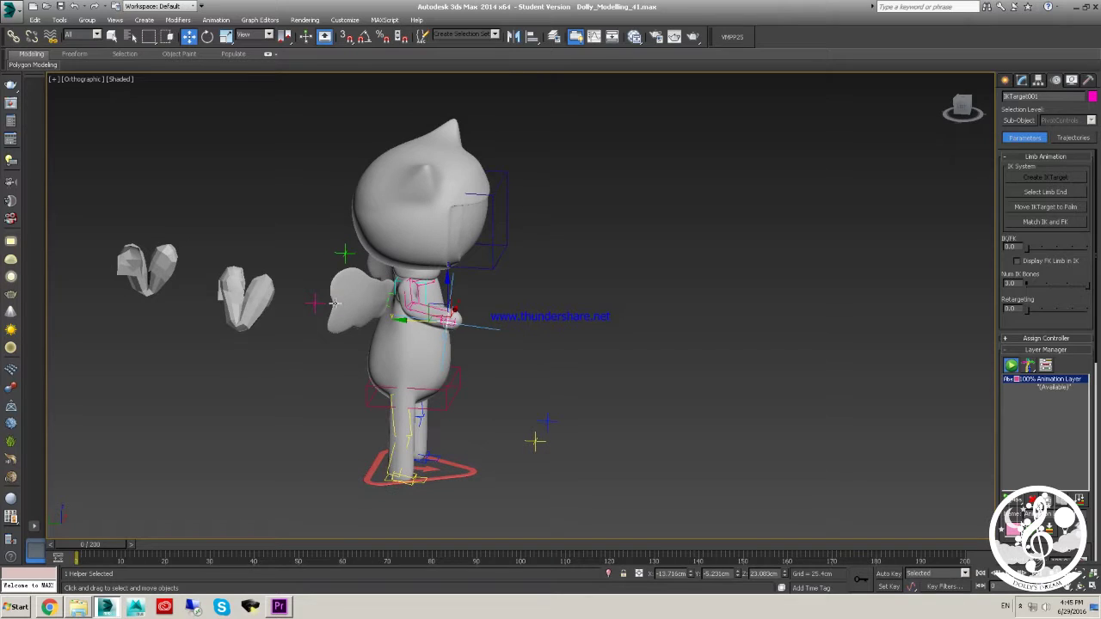
# Step: Lower the right arm's up-vector node and pull the right hand's IK target in so the arm bends in front of the chest
pyautogui.moveTo(334, 303); pyautogui.dragTo(342, 372)
pyautogui.keyDown('alt'); pyautogui.moveTo(342, 372); pyautogui.dragTo(421, 384, button='middle'); pyautogui.keyUp('alt')
pyautogui.click(382, 401)
pyautogui.scroll(5, 382, 401)
pyautogui.moveTo(398, 392); pyautogui.dragTo(473, 347)
pyautogui.keyDown('alt'); pyautogui.moveTo(438, 344); pyautogui.dragTo(484, 346, button='middle'); pyautogui.keyUp('alt')
pyautogui.scroll(-2, 478, 387)
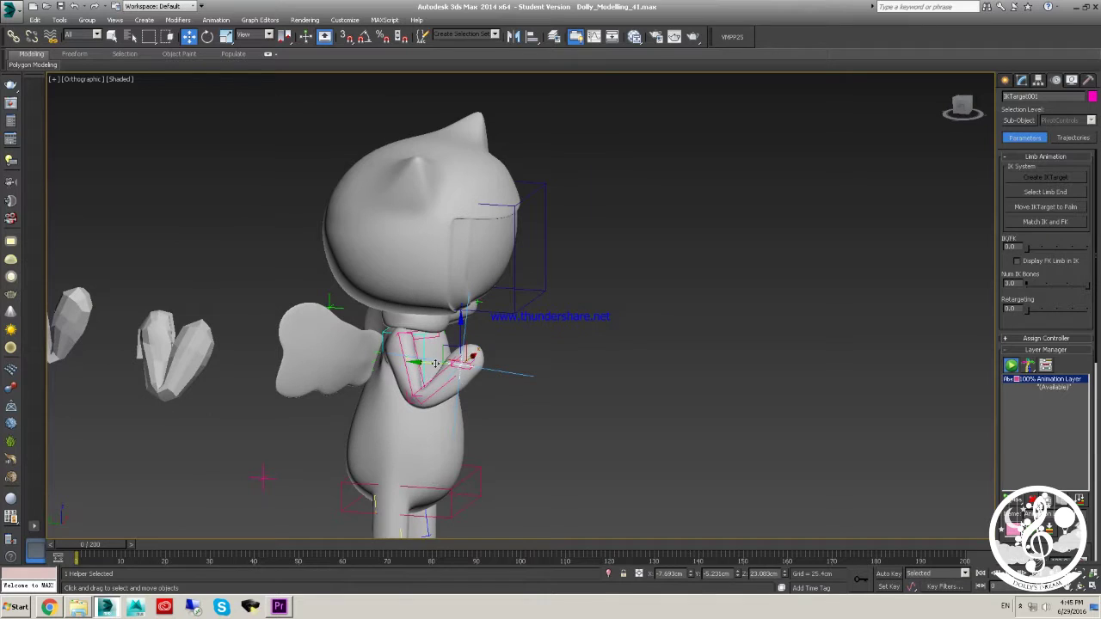
pyautogui.moveTo(426, 364); pyautogui.dragTo(406, 369)
# Step: Move the right arm's up-vector node forward beside the hips, to about Y -1.5 cm
pyautogui.click(267, 479)
pyautogui.moveTo(262, 494); pyautogui.dragTo(413, 496)
pyautogui.keyDown('alt'); pyautogui.moveTo(413, 496); pyautogui.dragTo(356, 489, button='middle'); pyautogui.keyUp('alt')
pyautogui.moveTo(487, 468); pyautogui.dragTo(483, 391, button='middle')
pyautogui.scroll(-2, 483, 392)
pyautogui.scroll(2, 495, 395)
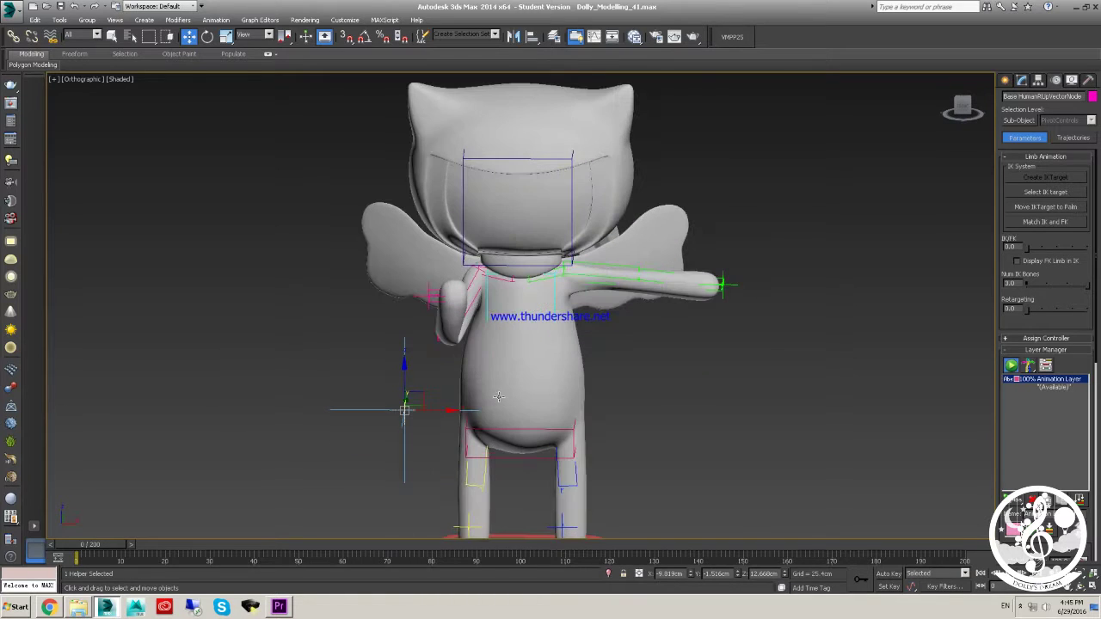
# Step: Select the character's head bone and show the model from the front
pyautogui.click(566, 228)
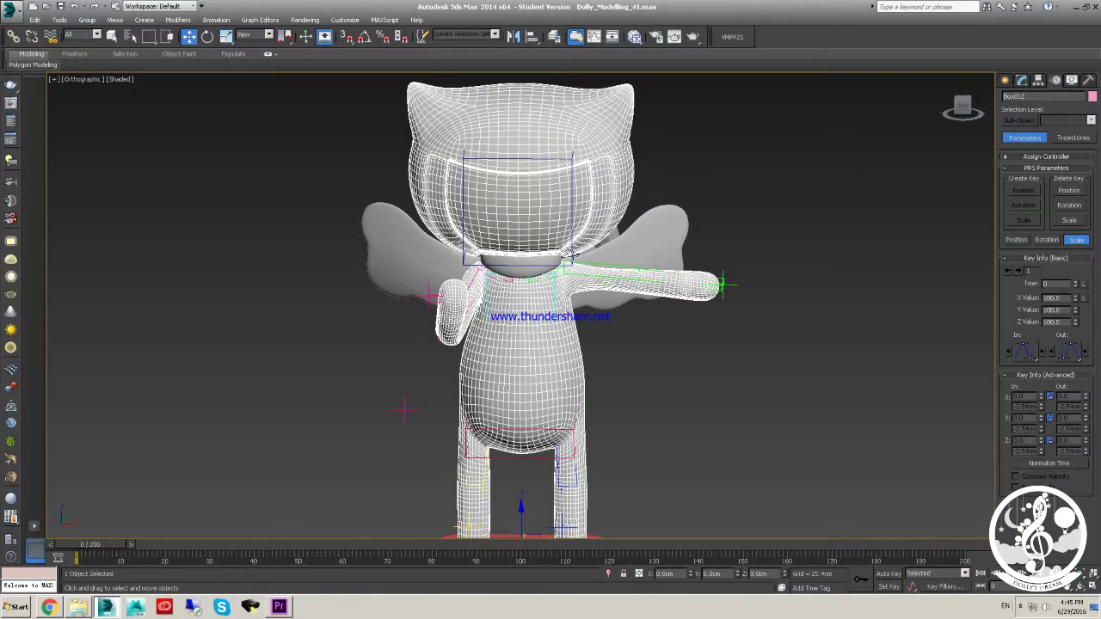
pyautogui.click(571, 256)
pyautogui.moveTo(656, 221); pyautogui.dragTo(639, 201, button='middle')
pyautogui.scroll(-2, 639, 200)
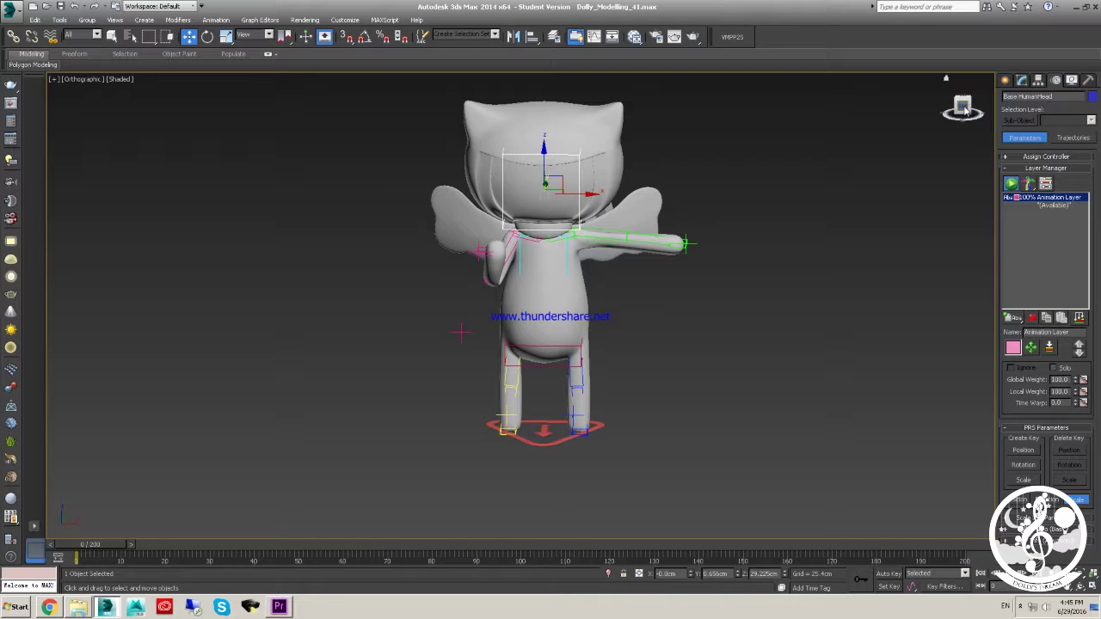
pyautogui.press('f')
pyautogui.scroll(3, 604, 215)
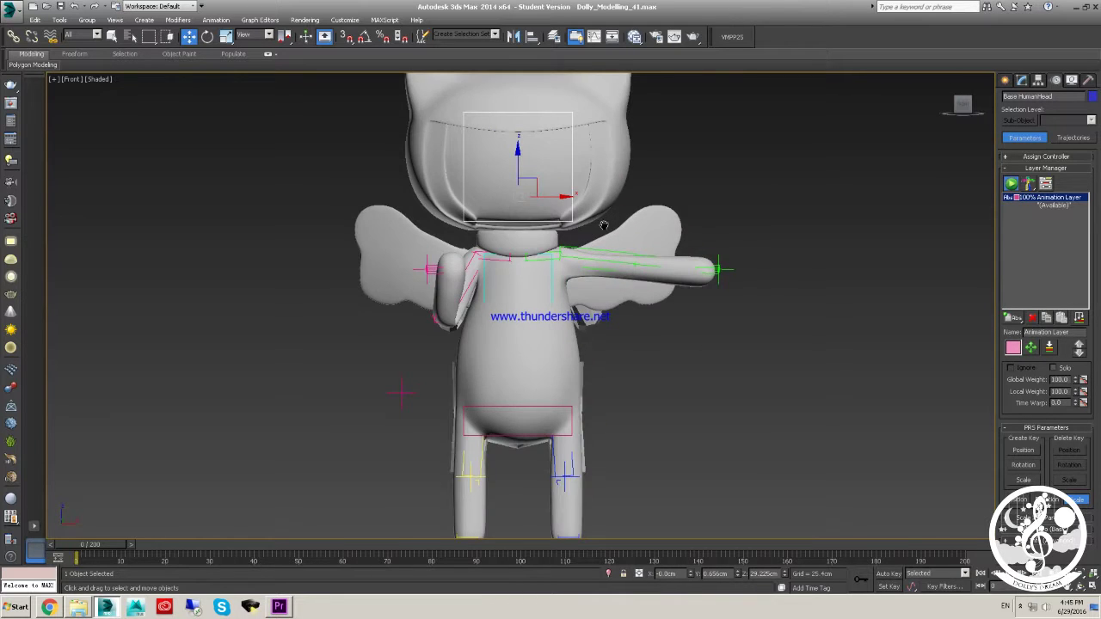
pyautogui.scroll(-2, 604, 219)
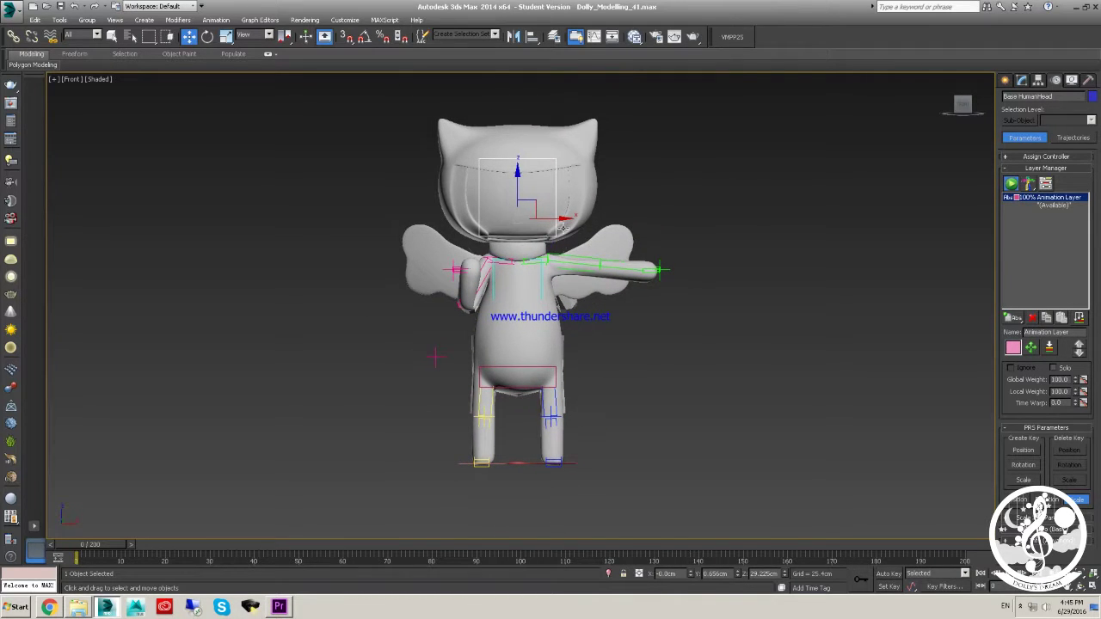
pyautogui.moveTo(559, 204); pyautogui.dragTo(562, 223)
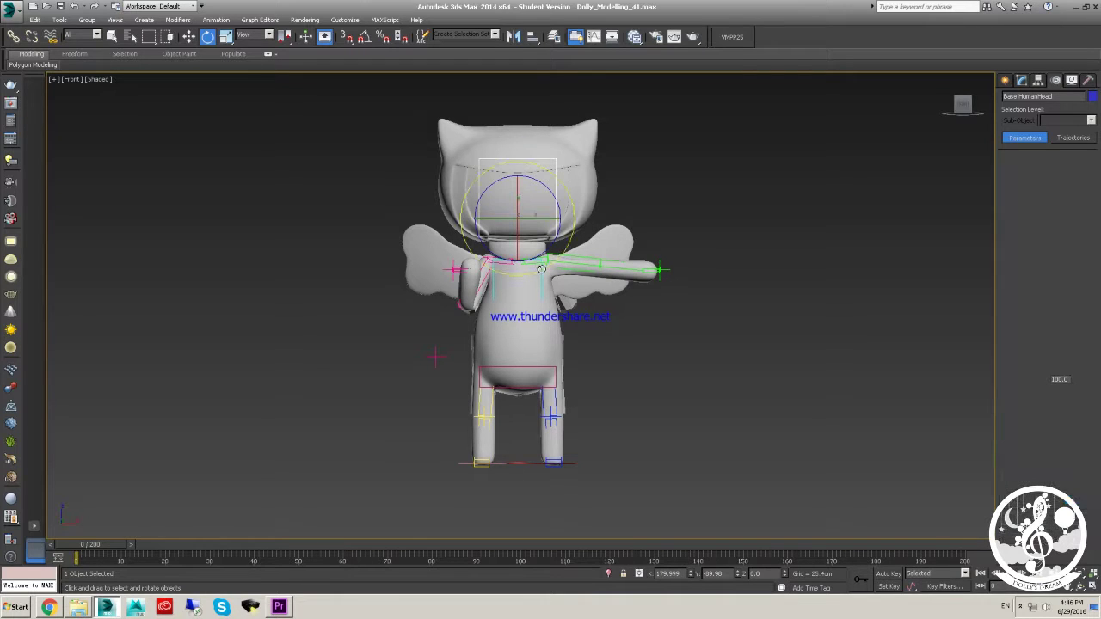
# Step: Rotate the ribcage bone to about -119.5° on Y so the upper body leans forward
pyautogui.moveTo(517, 237); pyautogui.dragTo(535, 272)
pyautogui.keyDown('alt'); pyautogui.moveTo(535, 272); pyautogui.dragTo(608, 314, button='middle'); pyautogui.keyUp('alt')
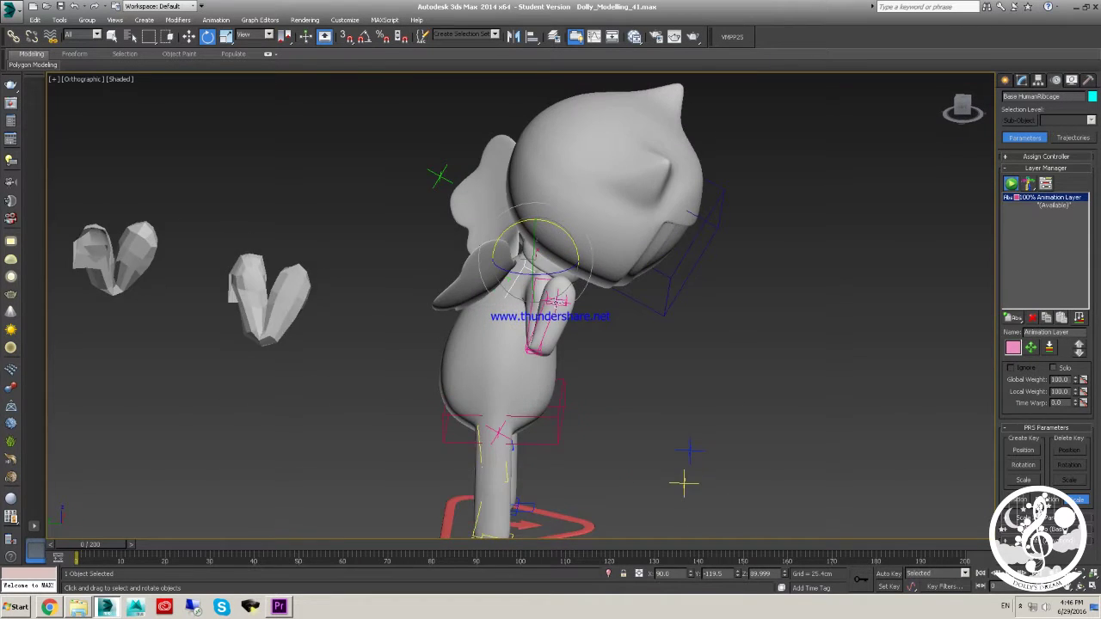
pyautogui.scroll(3, 556, 305)
# Step: Move the right hand's IK target outward so the right arm stretches out to the side
pyautogui.click(555, 308)
pyautogui.click(555, 310)
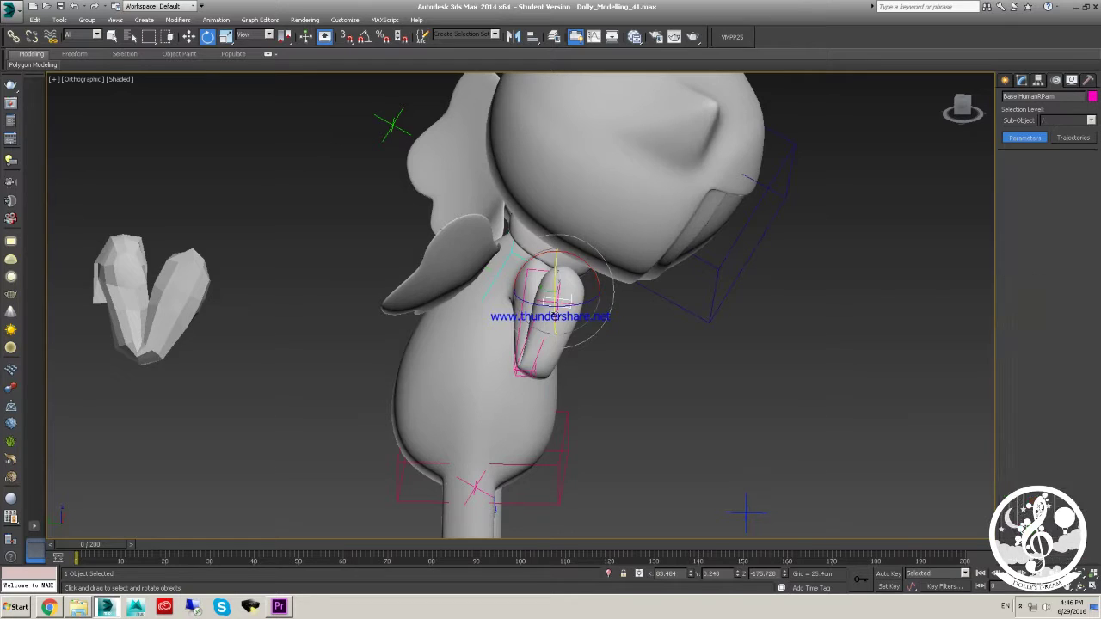
pyautogui.keyDown('alt'); pyautogui.moveTo(564, 308); pyautogui.dragTo(504, 331, button='middle'); pyautogui.keyUp('alt')
pyautogui.press('w')
pyautogui.moveTo(572, 303); pyautogui.dragTo(401, 229)
# Step: Move the right arm's up-vector node up and back behind the shoulders, to about Y 7.7 cm
pyautogui.click(491, 393)
pyautogui.keyDown('alt'); pyautogui.moveTo(511, 299); pyautogui.dragTo(468, 275, button='middle'); pyautogui.keyUp('alt')
pyautogui.scroll(-2, 588, 261)
pyautogui.scroll(-2, 459, 269)
pyautogui.moveTo(411, 284); pyautogui.dragTo(473, 161)
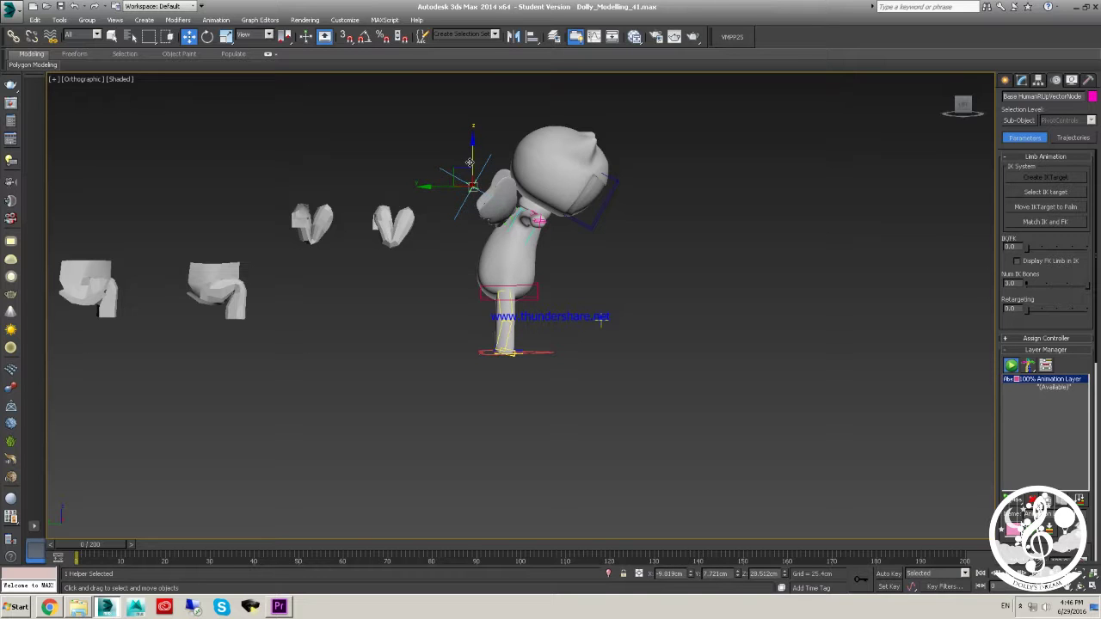
# Step: Rotate the ribcage bone back to about -80.1° on Y so the torso stands upright
pyautogui.keyDown('alt'); pyautogui.moveTo(559, 222); pyautogui.dragTo(571, 313, button='middle'); pyautogui.keyUp('alt')
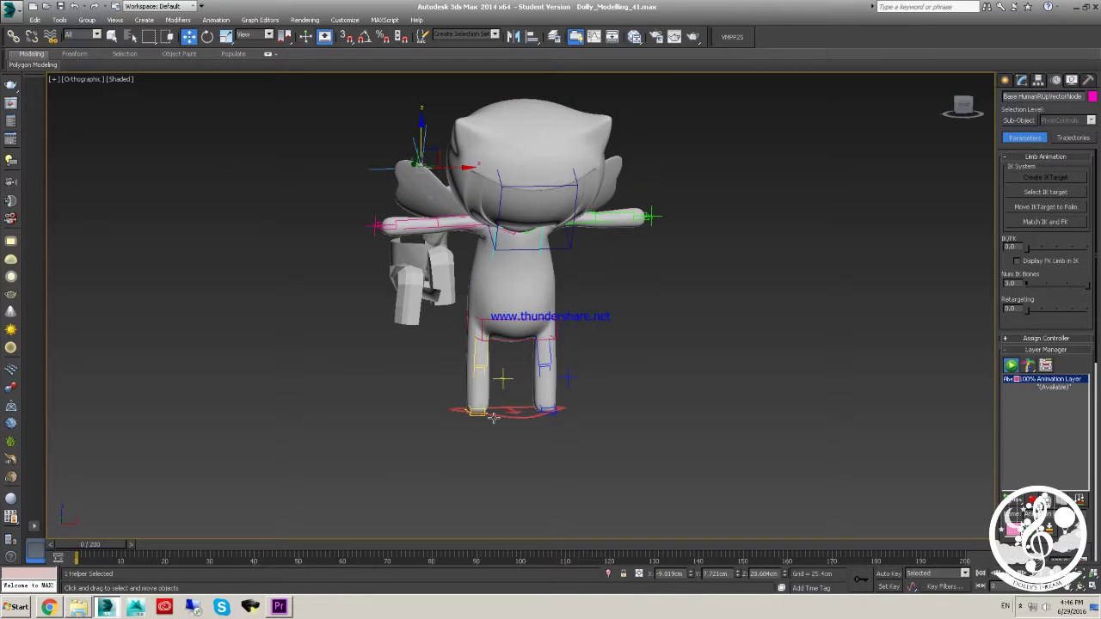
pyautogui.scroll(4, 492, 417)
pyautogui.keyDown('alt'); pyautogui.moveTo(527, 411); pyautogui.dragTo(536, 246, button='middle'); pyautogui.keyUp('alt')
pyautogui.click(530, 179)
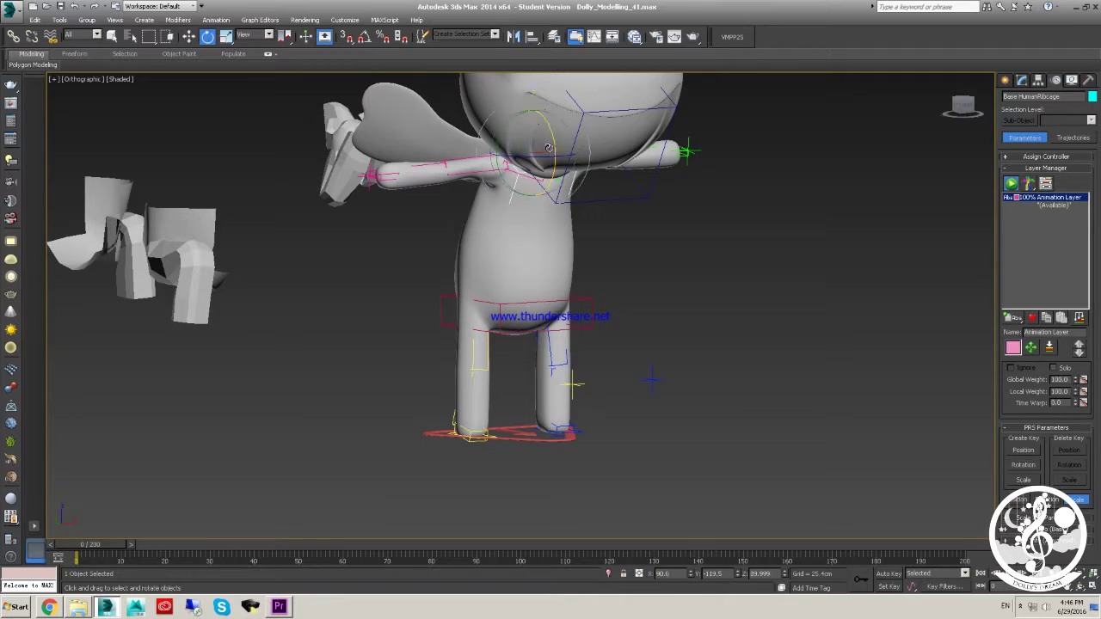
pyautogui.moveTo(555, 140); pyautogui.dragTo(580, 190)
pyautogui.keyDown('alt'); pyautogui.moveTo(581, 192); pyautogui.dragTo(626, 184, button='middle'); pyautogui.keyUp('alt')
pyautogui.moveTo(617, 174); pyautogui.dragTo(515, 103)
# Step: Try tilting the ribcage sideways as seen from the front, and undo the rotation
pyautogui.keyDown('alt'); pyautogui.moveTo(553, 150); pyautogui.dragTo(560, 288, button='middle'); pyautogui.keyUp('alt')
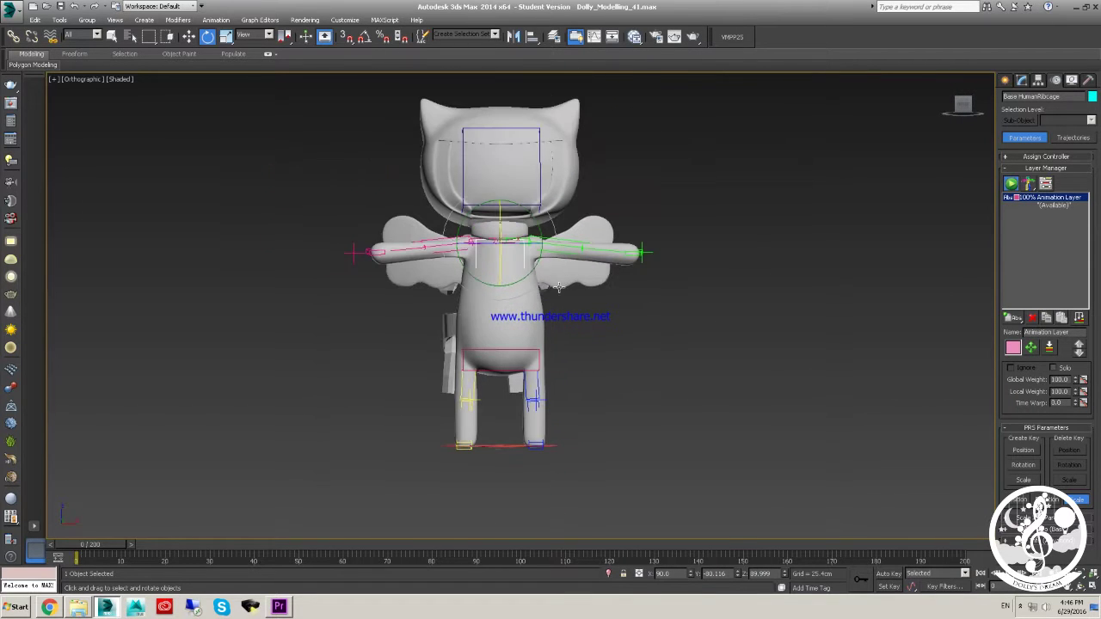
pyautogui.moveTo(543, 239)
pyautogui.mouseDown()
pyautogui.moveTo(542, 275)
pyautogui.moveTo(546, 241)
pyautogui.moveTo(560, 291)
pyautogui.moveTo(515, 220)
pyautogui.moveTo(542, 251)
pyautogui.moveTo(525, 234)
pyautogui.mouseUp()
pyautogui.hotkey('ctrl', 'z')
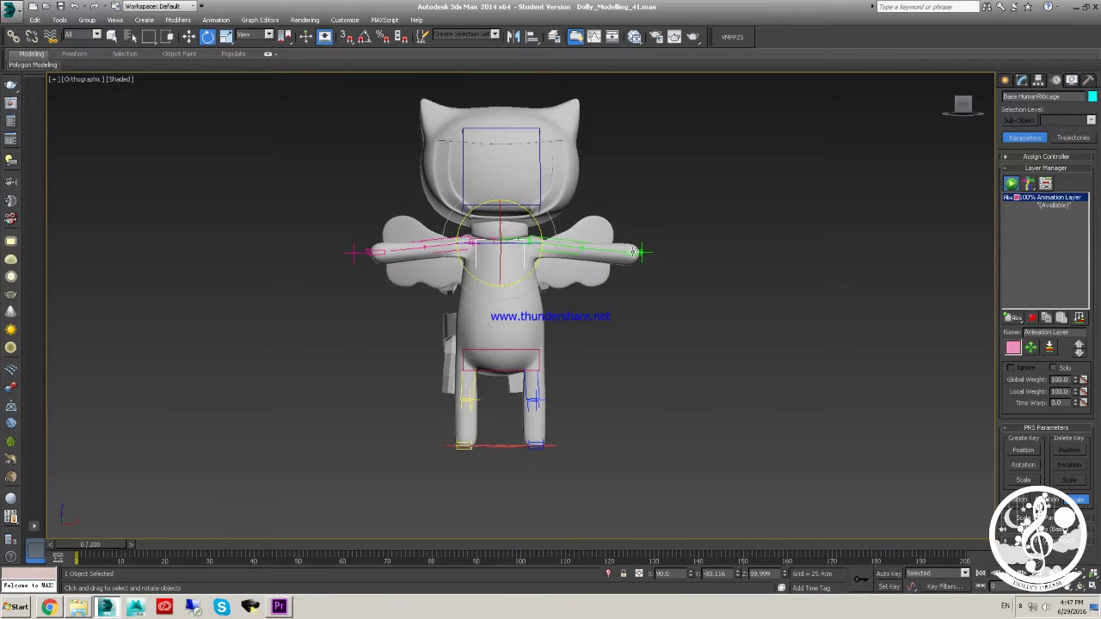
# Step: Move the left hand's IK target inward to about X 9 cm and lower the left arm's up-vector node about 10.8 cm
pyautogui.click(644, 253)
pyautogui.press('w')
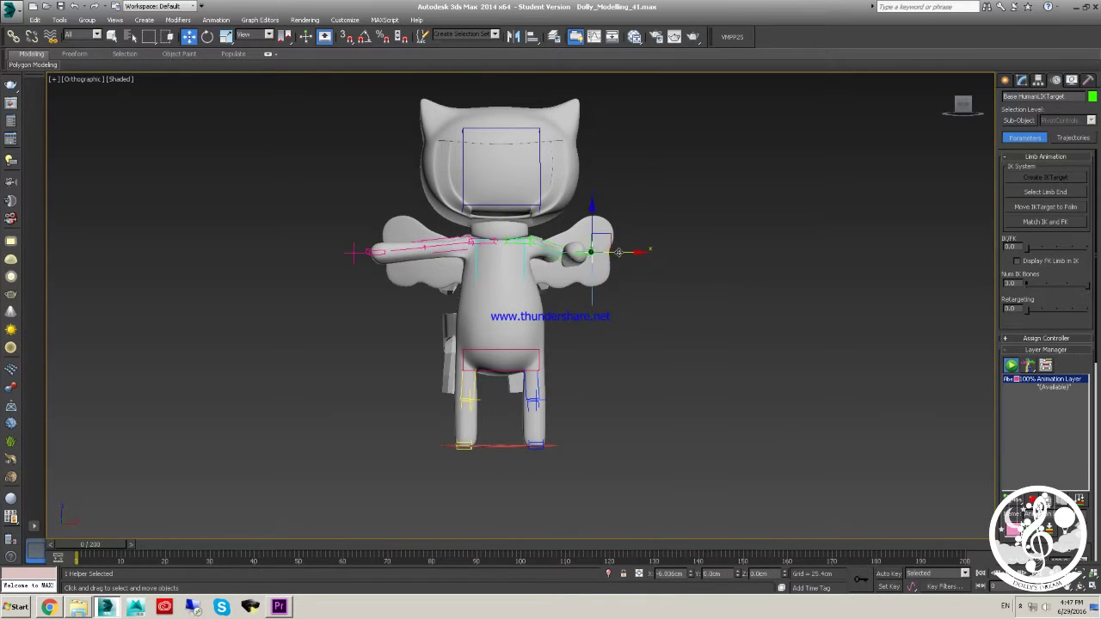
pyautogui.keyDown('alt'); pyautogui.moveTo(637, 268); pyautogui.dragTo(560, 310, button='middle'); pyautogui.keyUp('alt')
pyautogui.click(664, 251)
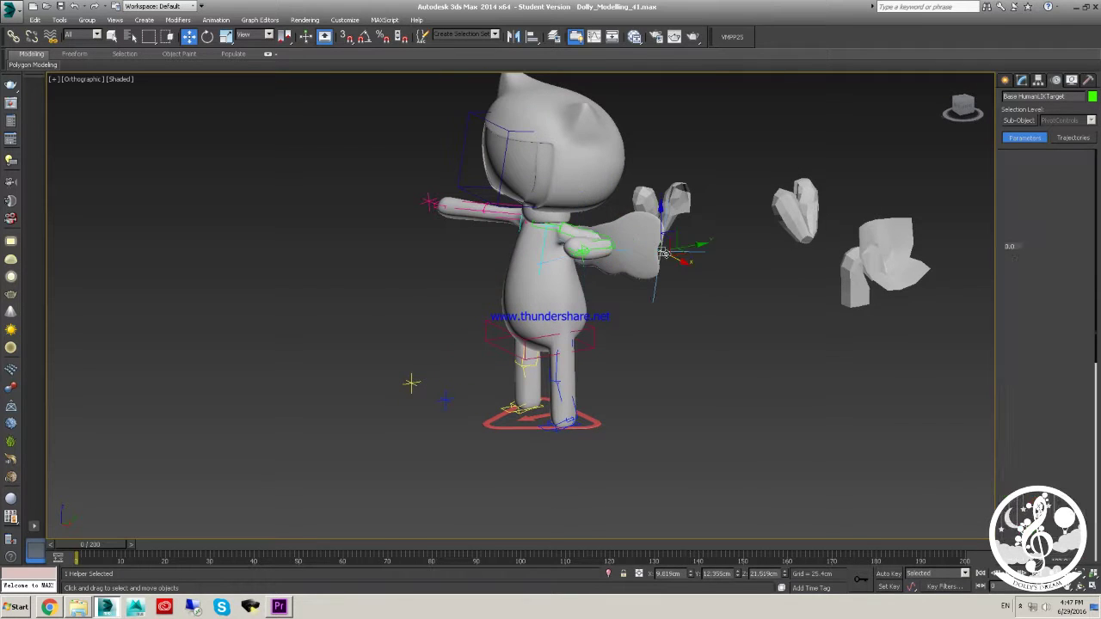
pyautogui.moveTo(663, 250); pyautogui.dragTo(631, 328)
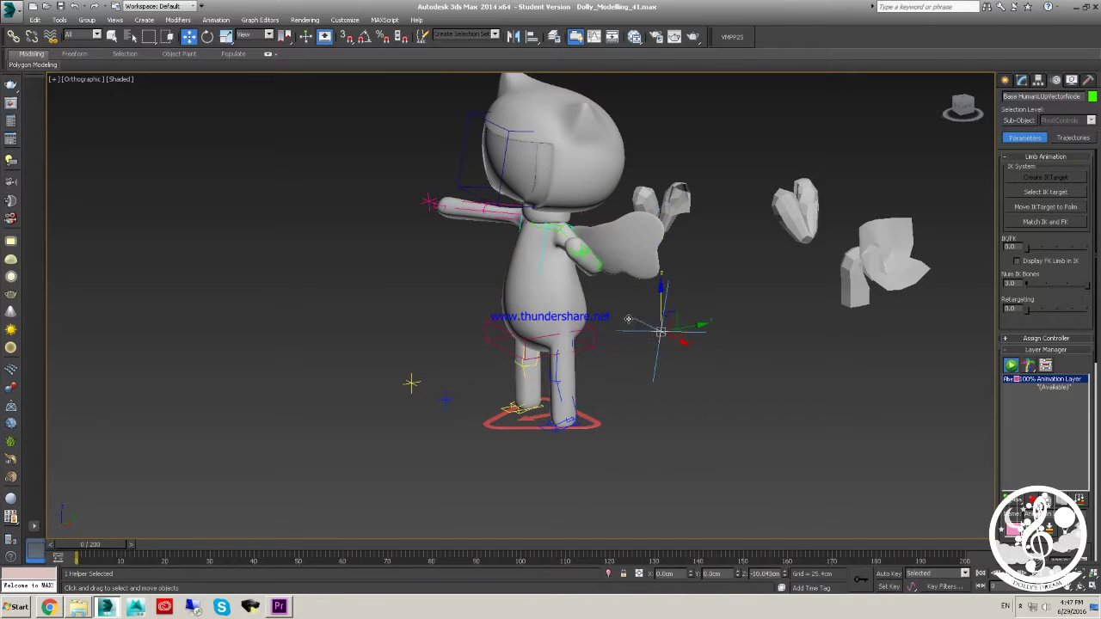
# Step: Move the left hand's IK target forward to about Y -4 cm so the forearm points ahead
pyautogui.keyDown('alt'); pyautogui.moveTo(628, 217); pyautogui.dragTo(568, 243, button='middle'); pyautogui.keyUp('alt')
pyautogui.scroll(2, 568, 243)
pyautogui.click(571, 252)
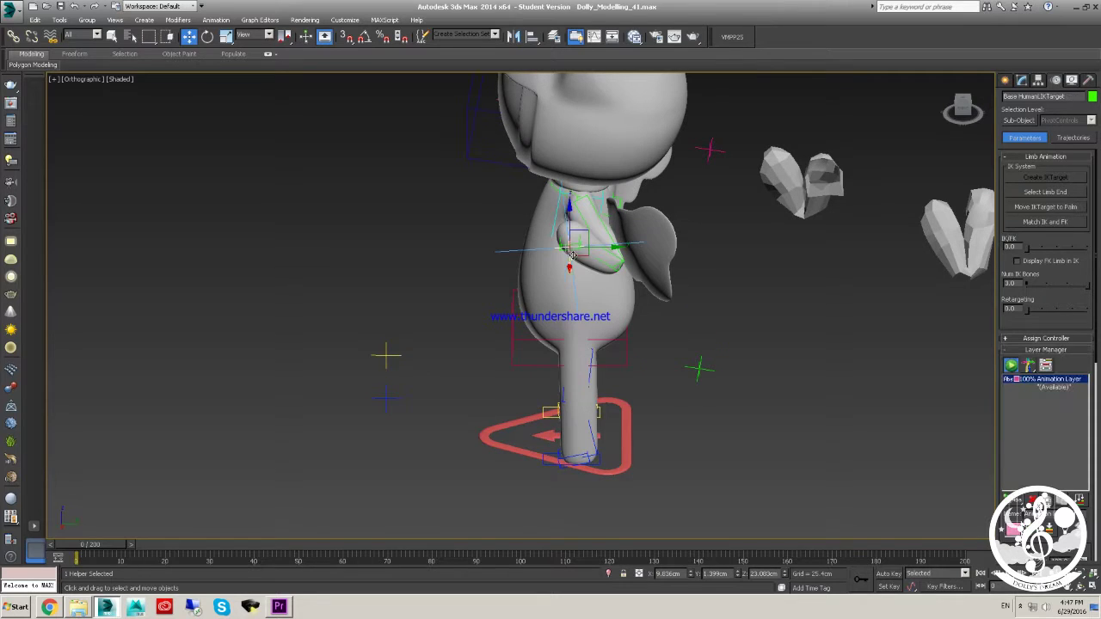
pyautogui.moveTo(594, 246); pyautogui.dragTo(533, 247)
pyautogui.keyDown('alt'); pyautogui.moveTo(533, 247); pyautogui.dragTo(664, 273, button='middle'); pyautogui.keyUp('alt')
pyautogui.scroll(-2, 602, 323)
pyautogui.keyDown('alt'); pyautogui.moveTo(507, 348); pyautogui.dragTo(592, 423, button='middle'); pyautogui.keyUp('alt')
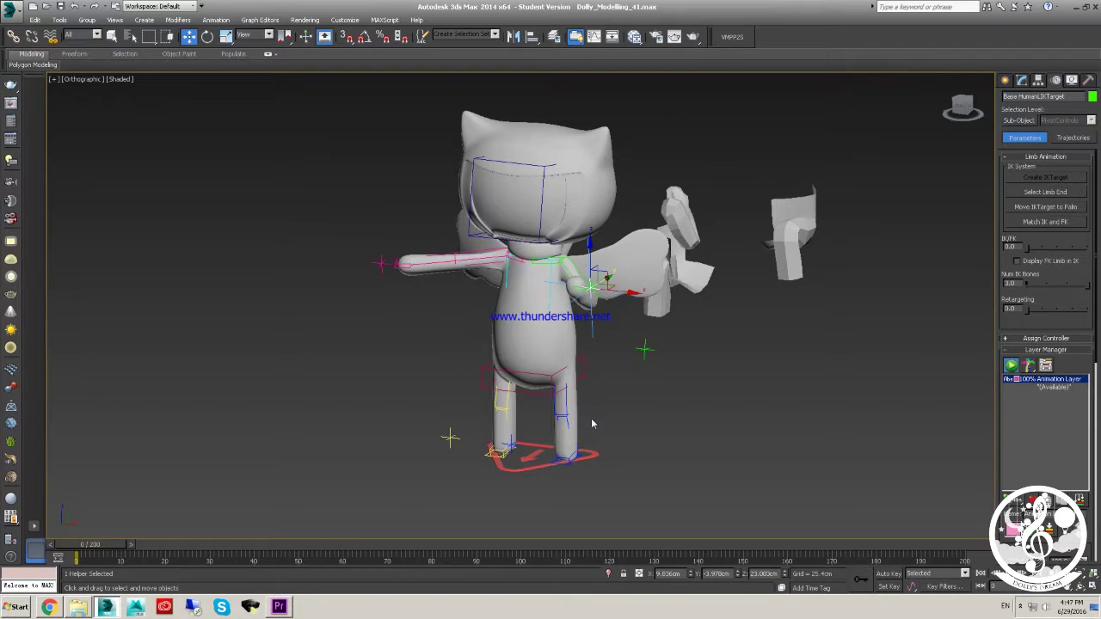
# Step: Raise the left foot to bend the knee and lower it back to the ground
pyautogui.click(568, 458)
pyautogui.moveTo(569, 418); pyautogui.dragTo(571, 379)
pyautogui.keyDown('alt'); pyautogui.moveTo(603, 413); pyautogui.dragTo(549, 391, button='middle'); pyautogui.keyUp('alt')
pyautogui.moveTo(574, 374); pyautogui.dragTo(583, 418)
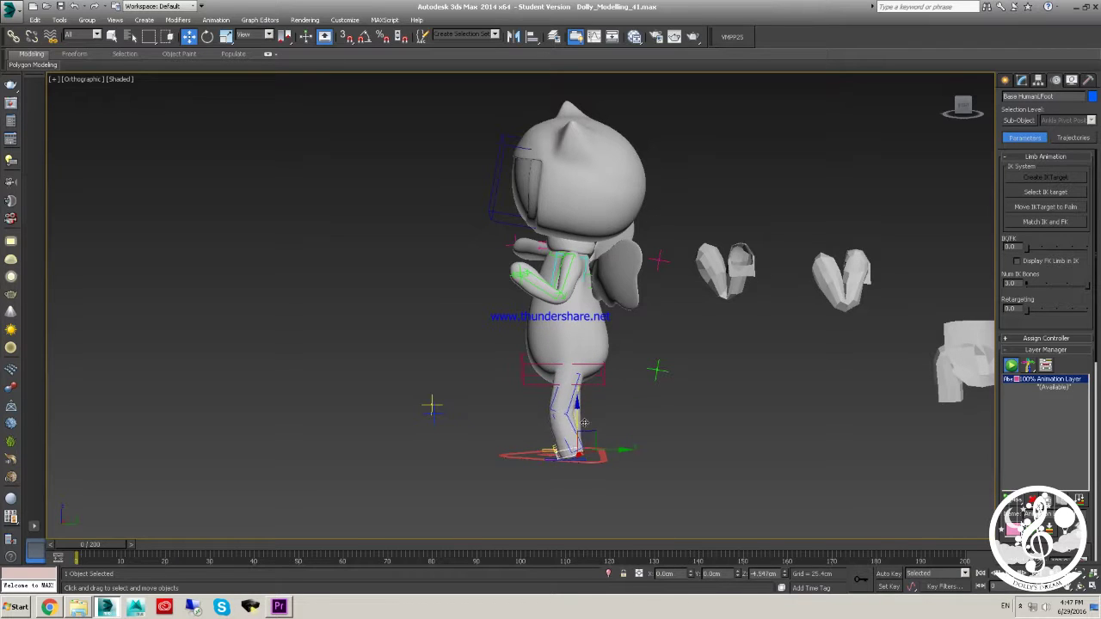
# Step: Raise the right foot to test the bend of the right knee
pyautogui.keyDown('alt'); pyautogui.moveTo(548, 437); pyautogui.dragTo(698, 433, button='middle'); pyautogui.keyUp('alt')
pyautogui.scroll(4, 537, 463)
pyautogui.click(496, 461)
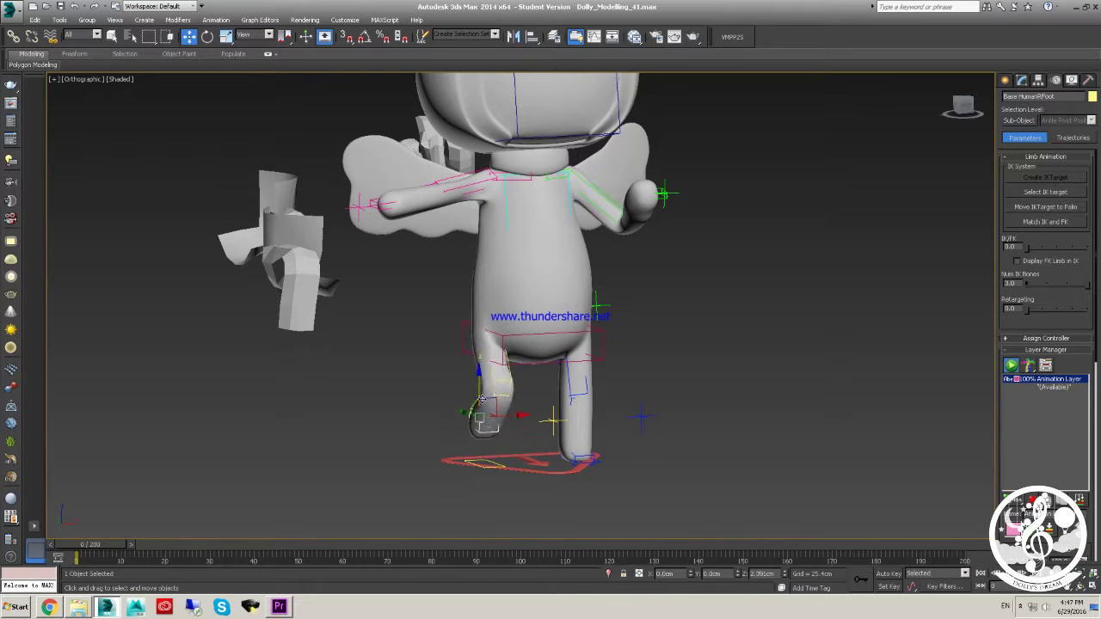
# Step: Try shifting the pelvis down and sideways with the feet planted, undoing each move
pyautogui.click(592, 336)
pyautogui.keyDown('alt'); pyautogui.moveTo(592, 336); pyautogui.dragTo(565, 329, button='middle'); pyautogui.keyUp('alt')
pyautogui.moveTo(535, 311); pyautogui.dragTo(538, 360)
pyautogui.hotkey('ctrl', 'z')
pyautogui.moveTo(557, 324); pyautogui.dragTo(587, 331)
pyautogui.hotkey('ctrl', 'z')
# Step: Move the left hand's IK target outward along X to extend the left arm
pyautogui.scroll(-4, 639, 400)
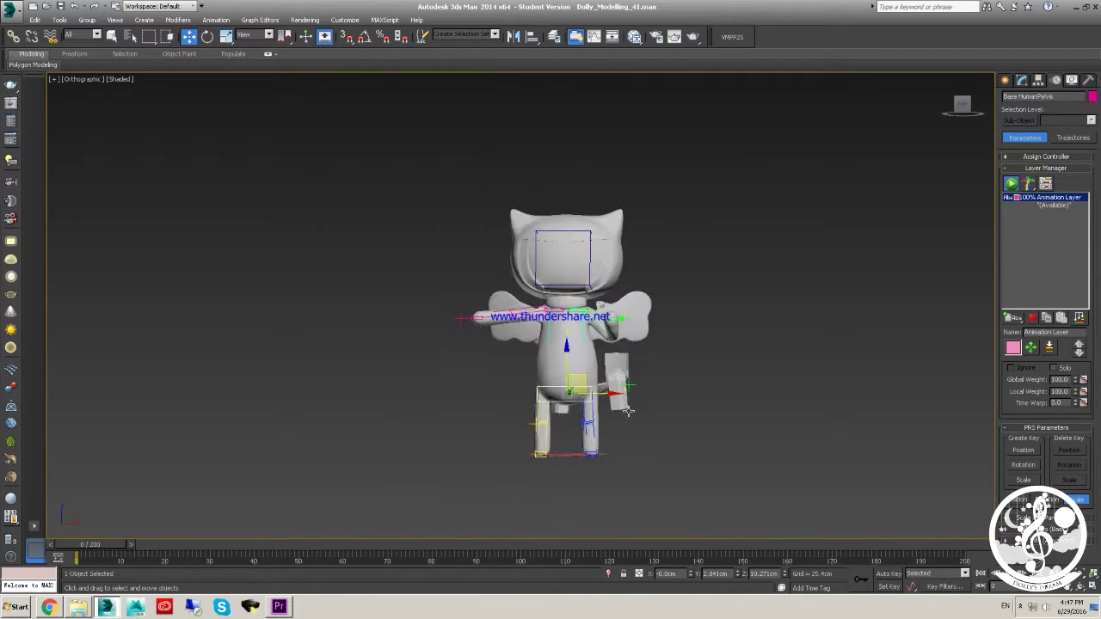
pyautogui.scroll(2, 622, 301)
pyautogui.moveTo(561, 262); pyautogui.dragTo(544, 238, button='middle')
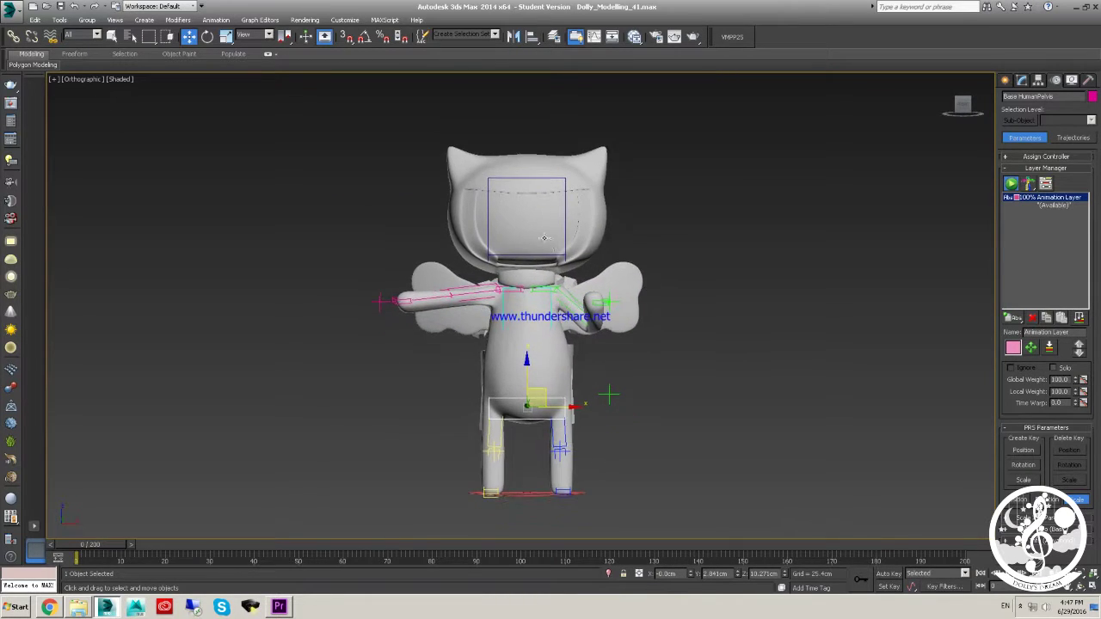
pyautogui.click(611, 301)
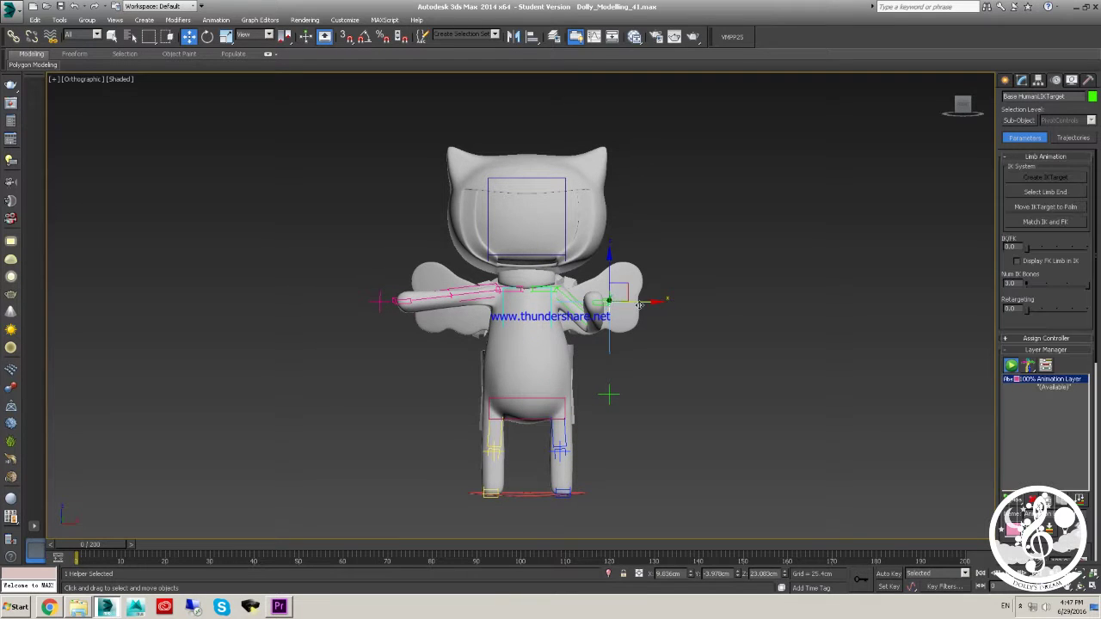
pyautogui.moveTo(682, 303)
pyautogui.mouseDown()
pyautogui.moveTo(737, 312)
pyautogui.moveTo(677, 300)
pyautogui.mouseUp()
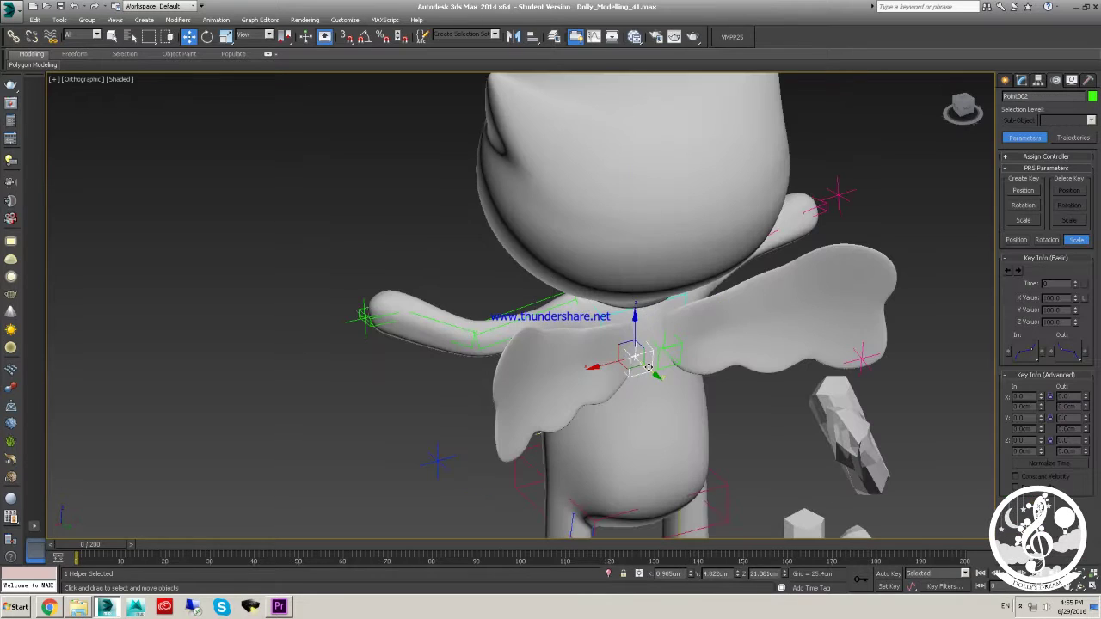
# Step: Rotate the Point002 helper at the root of the left wing
pyautogui.press('e')
pyautogui.click(641, 366)
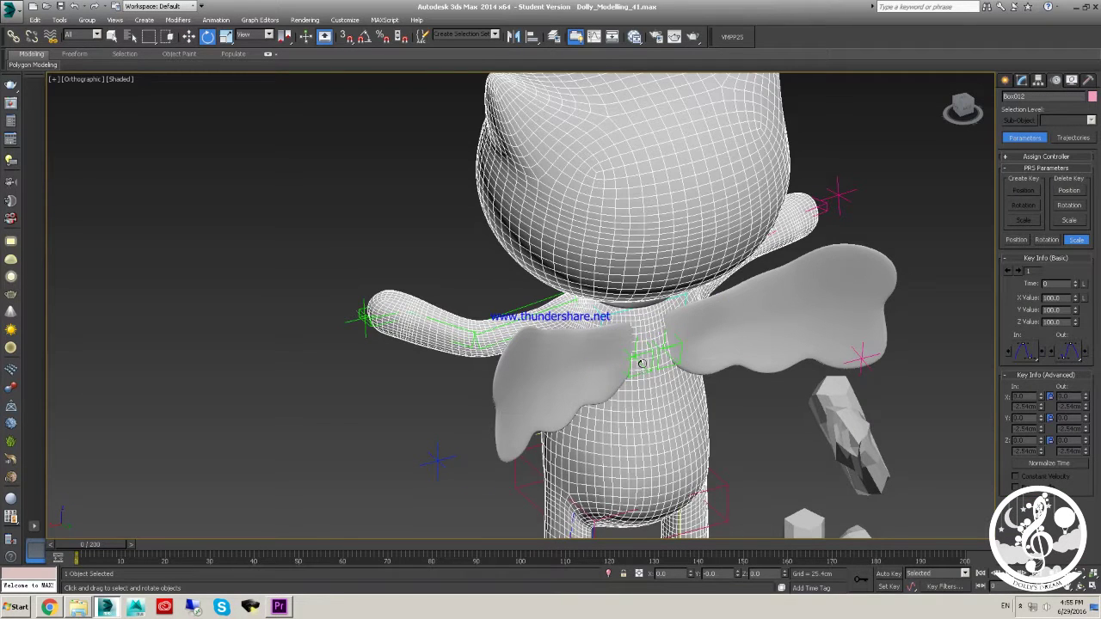
pyautogui.press('w')
pyautogui.click(636, 354)
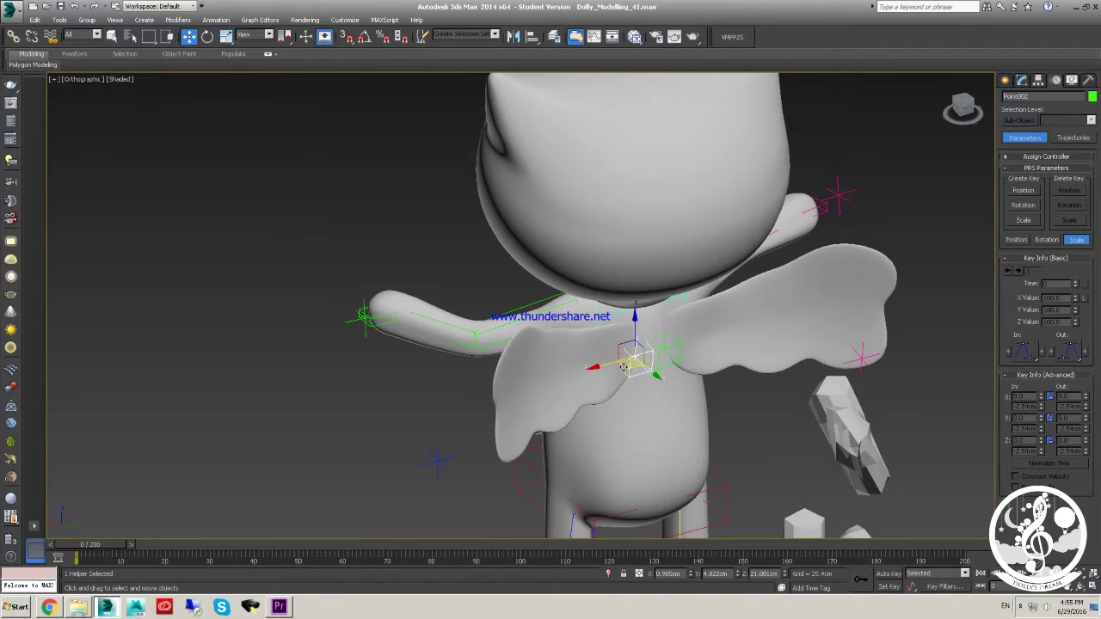
pyautogui.press('e')
pyautogui.moveTo(623, 376); pyautogui.dragTo(677, 393)
# Step: Rotate the Point001 helper at the root of the right wing and check both wings from the front
pyautogui.keyDown('alt'); pyautogui.moveTo(743, 367); pyautogui.dragTo(680, 362, button='middle'); pyautogui.keyUp('alt')
pyautogui.moveTo(675, 357); pyautogui.dragTo(702, 394)
pyautogui.click(661, 355)
pyautogui.keyDown('alt'); pyautogui.moveTo(701, 393); pyautogui.dragTo(635, 357, button='middle'); pyautogui.keyUp('alt')
pyautogui.scroll(-4, 818, 368)
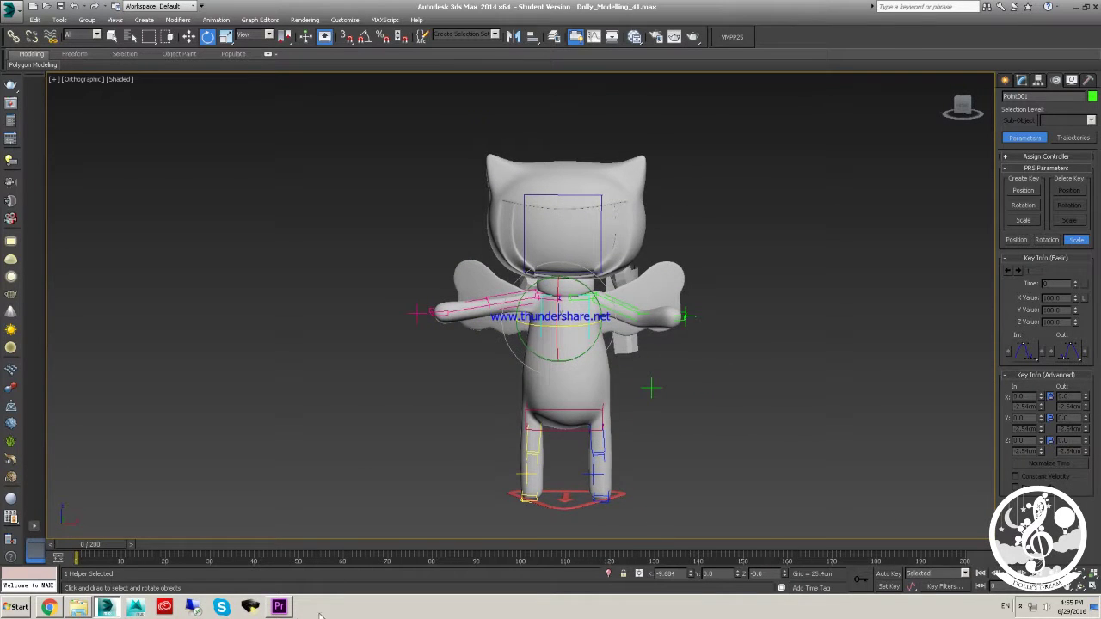